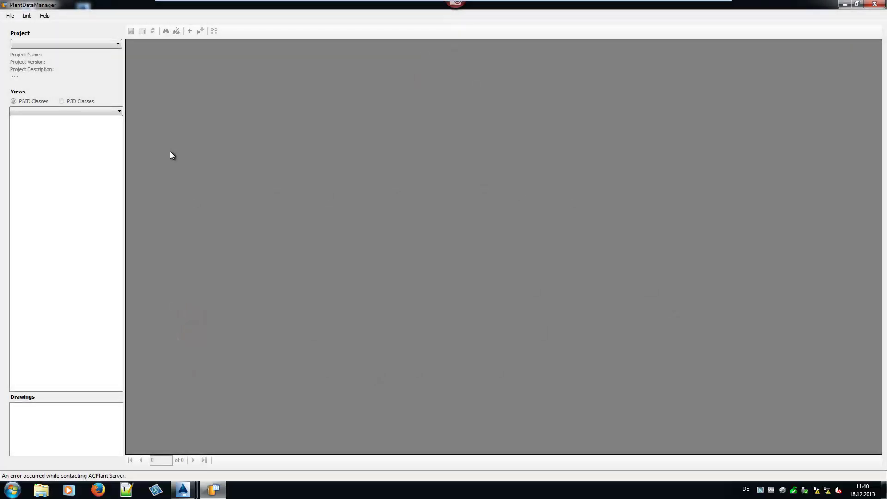
# Load the P3D Demo Projekt project from C:\Projects\P3D Demo Projekt\Project.xml.
pyautogui.click(68, 46)
pyautogui.click(70, 58)
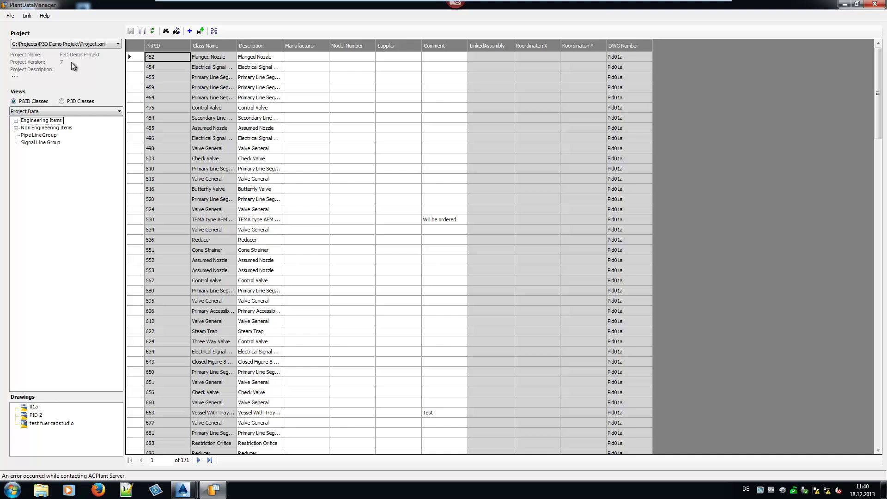
# In the Drawing Data view, include drawings 01a and PID 2.
pyautogui.click(37, 111)
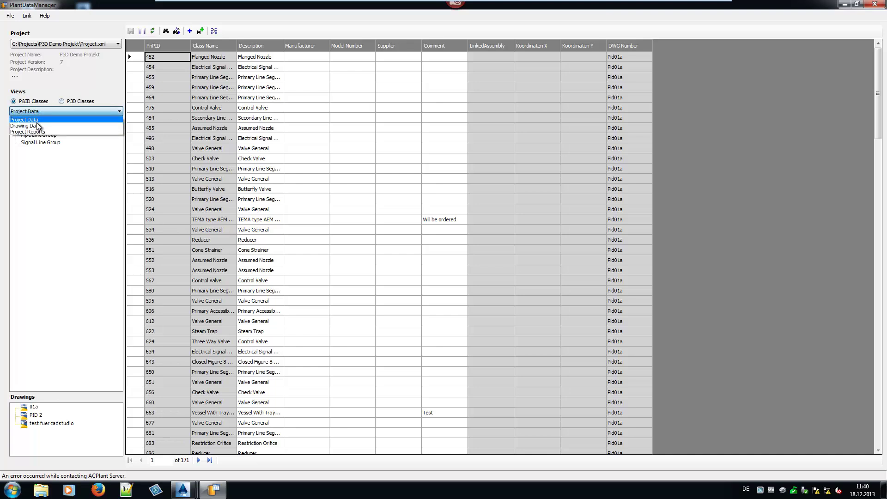
pyautogui.click(38, 126)
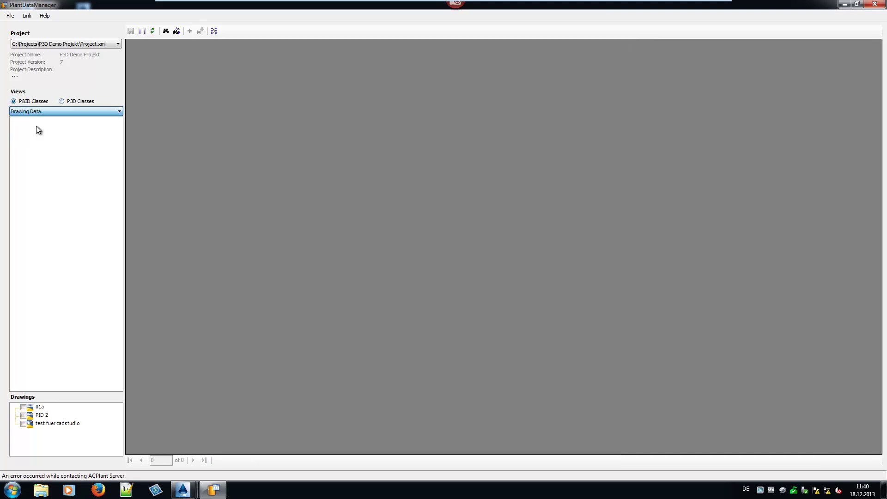
pyautogui.click(23, 407)
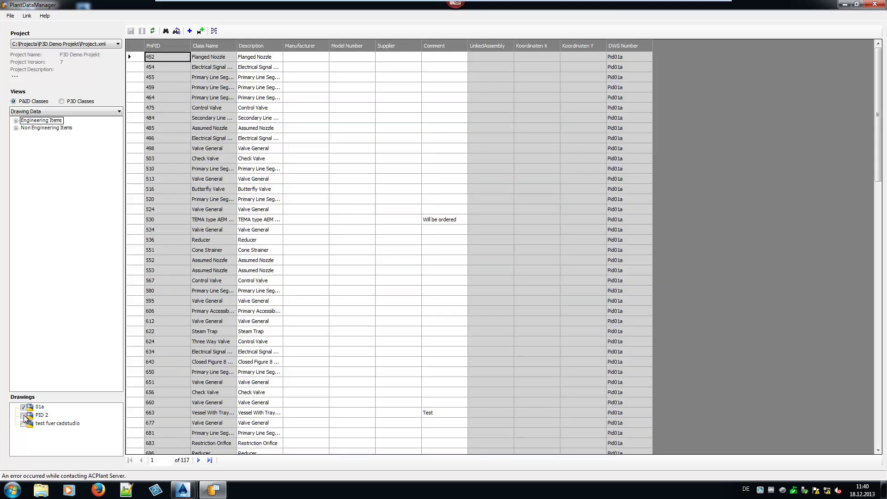
pyautogui.click(24, 415)
# Return to Project Data and filter to Engineering Items > Equipment > Heat Exchangers.
pyautogui.click(39, 110)
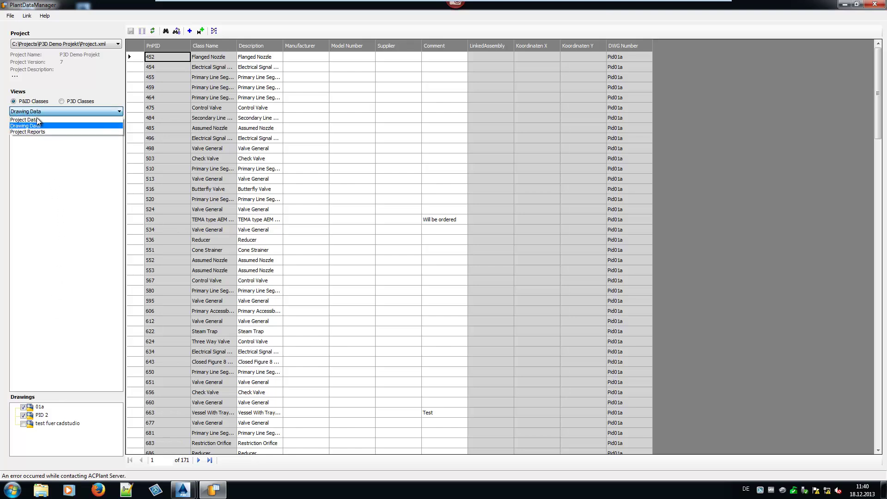
pyautogui.click(37, 120)
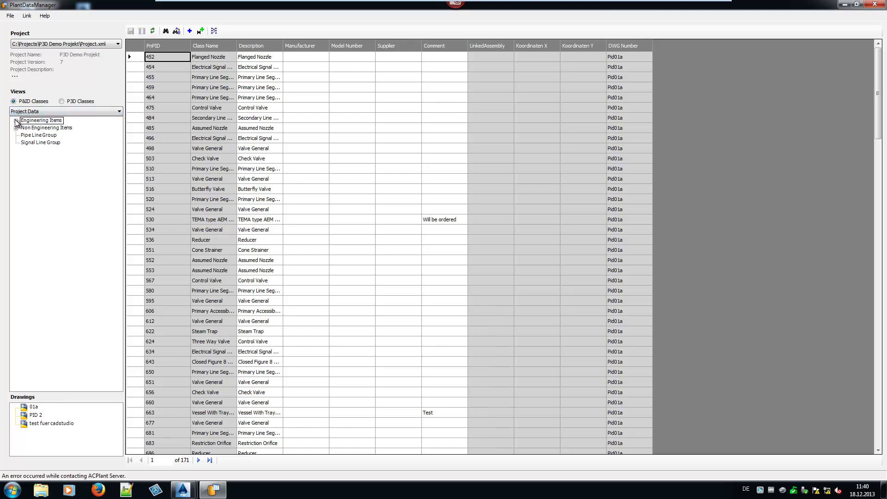
pyautogui.click(15, 120)
pyautogui.click(25, 128)
pyautogui.click(52, 135)
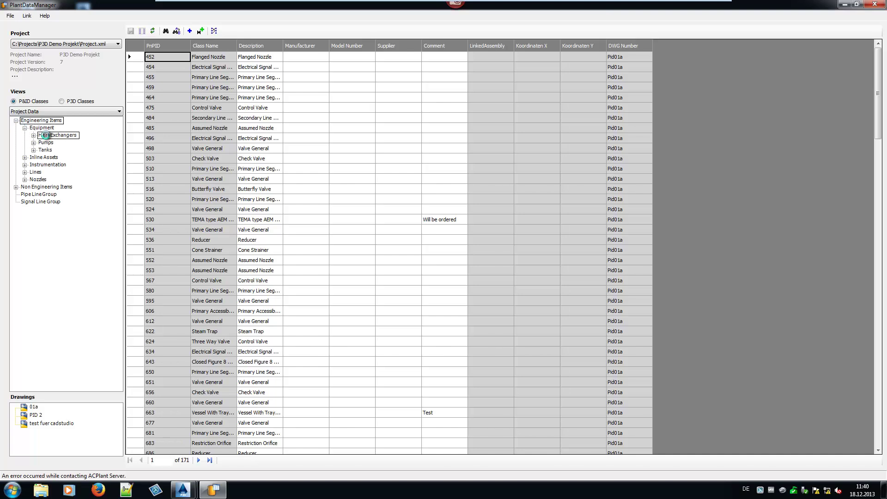
# Set heat exchanger 4412's Shell Design Pressure to 16 bar in its Properties.
pyautogui.rightClick(440, 80)
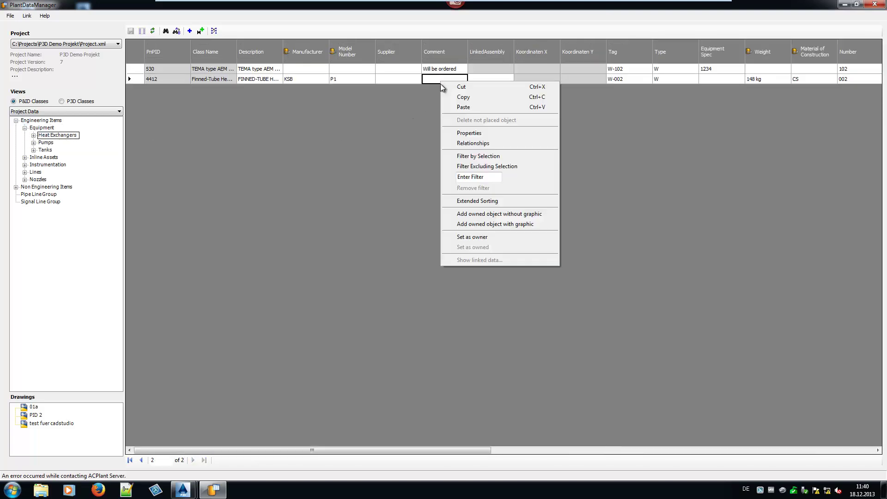
pyautogui.click(471, 133)
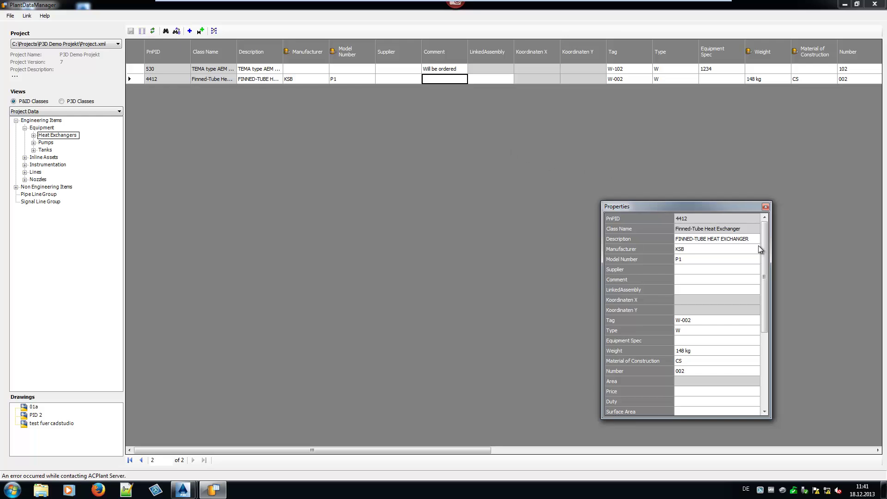
pyautogui.moveTo(764, 247); pyautogui.dragTo(760, 320)
pyautogui.click(694, 279)
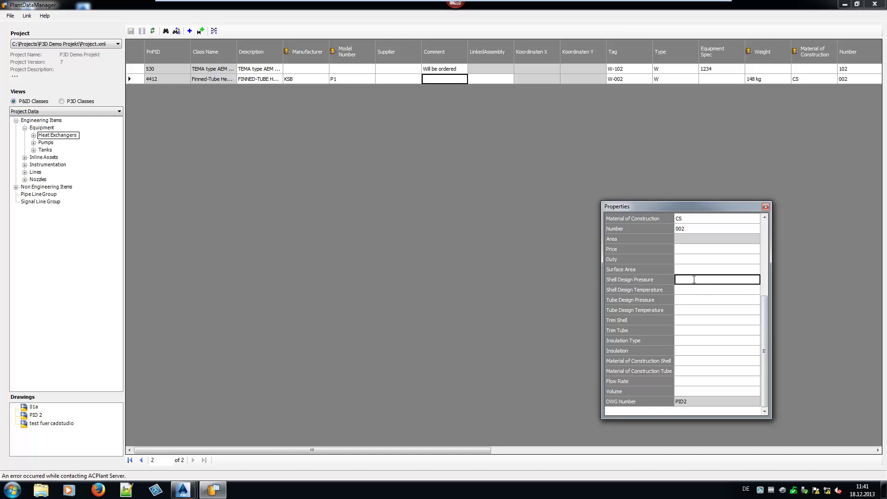
pyautogui.write('16 bar')
pyautogui.press('Return')
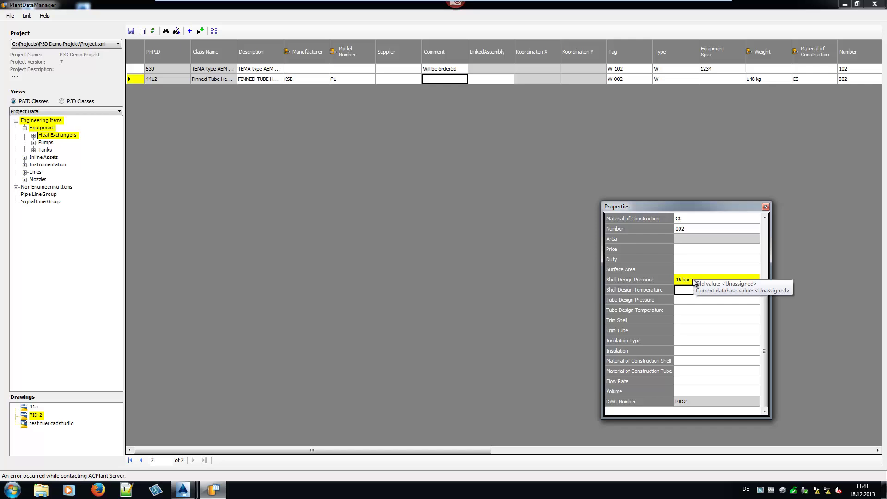
# Set its Insulation Type to AS - Anti-Sweat.
pyautogui.moveTo(476, 449); pyautogui.dragTo(777, 449)
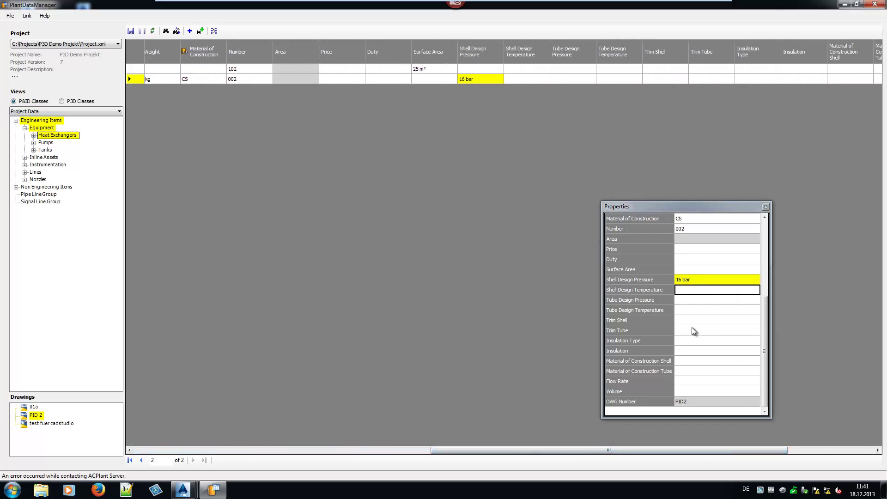
pyautogui.click(689, 340)
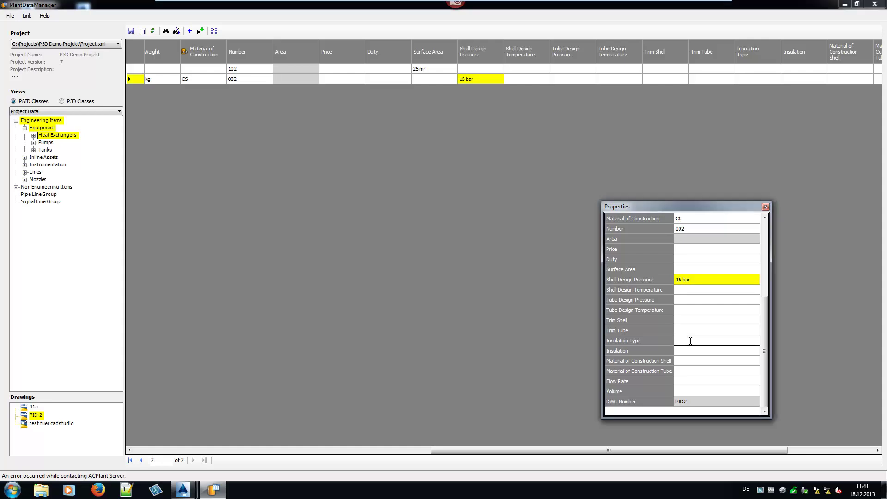
pyautogui.click(753, 342)
pyautogui.click(743, 352)
pyautogui.click(725, 311)
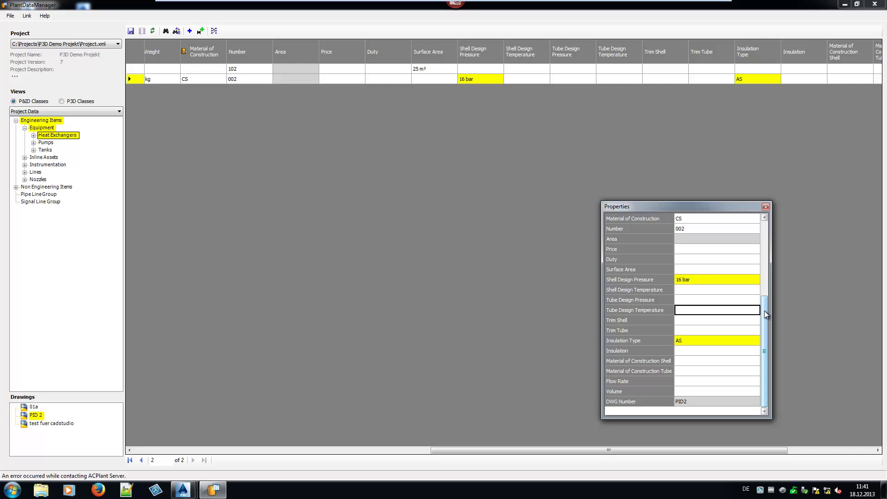
pyautogui.moveTo(764, 308); pyautogui.dragTo(765, 271)
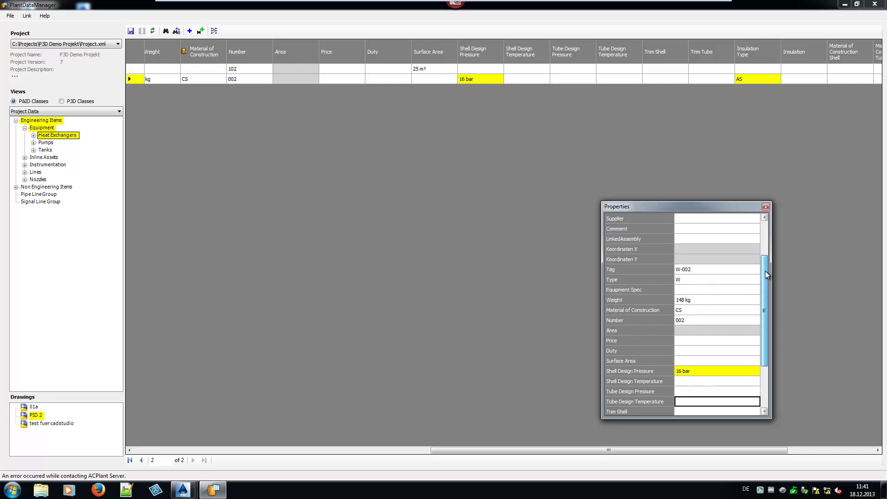
# Change the heat exchanger's tag number to 003, making it W-003.
pyautogui.click(710, 270)
pyautogui.click(710, 271)
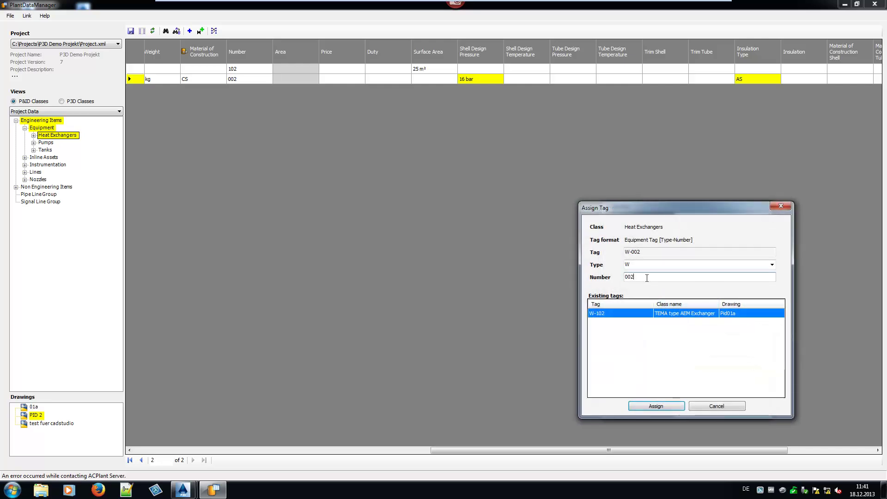
pyautogui.write('3')
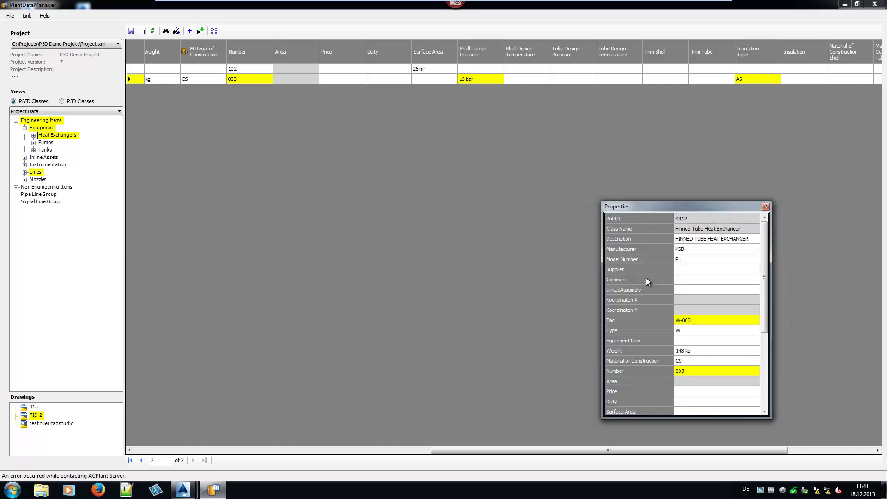
pyautogui.press('Return')
# Check that pipe line segment 4458 lists W-003 in its From column.
pyautogui.click(25, 172)
pyautogui.click(60, 179)
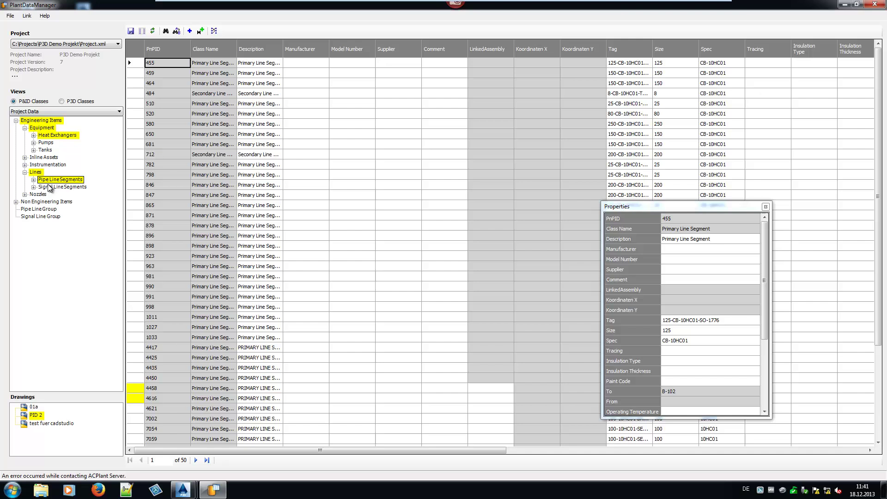
pyautogui.click(132, 388)
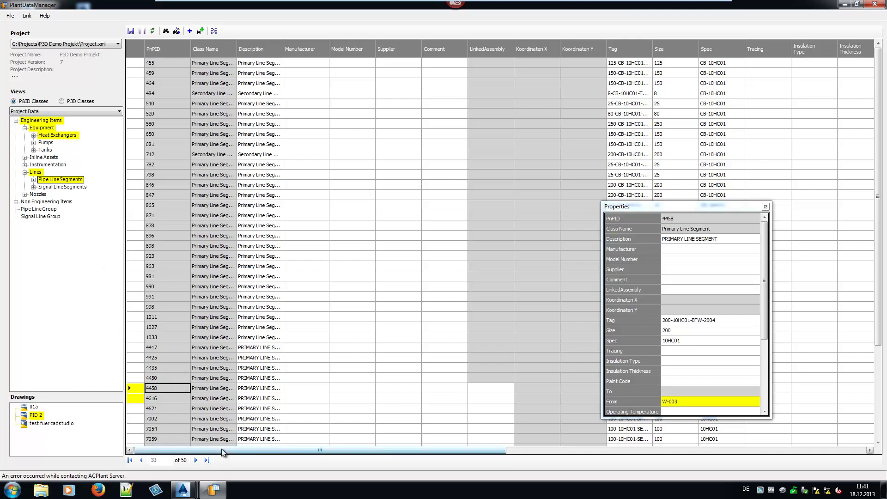
pyautogui.moveTo(221, 449); pyautogui.dragTo(558, 464)
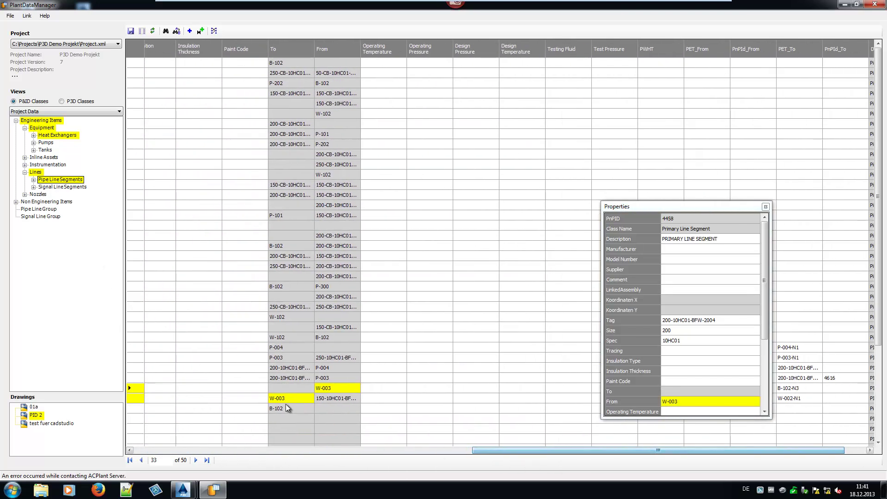
pyautogui.moveTo(291, 398)
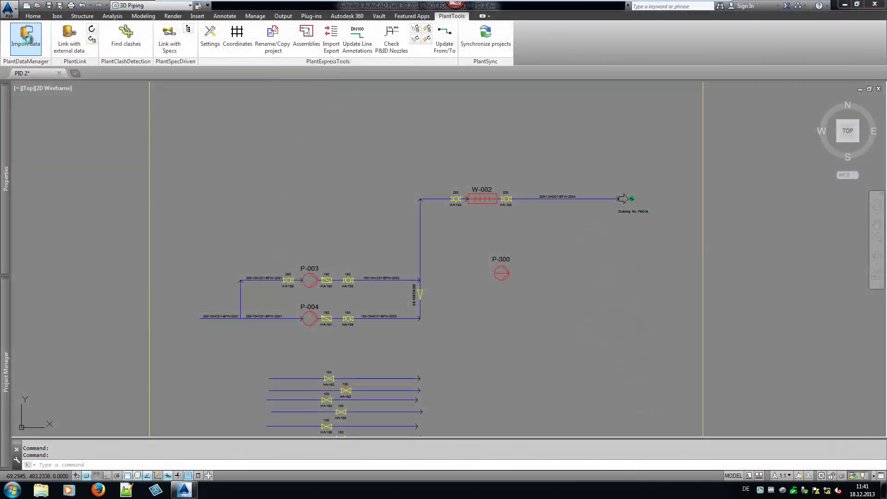
# Load the data transfer file into the Data Import palette to show PID 2's items.
pyautogui.click(26, 39)
pyautogui.click(70, 267)
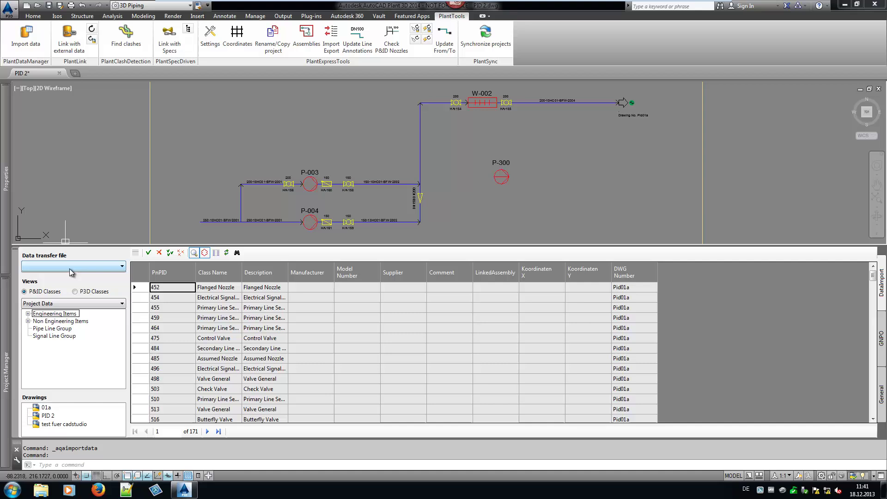
pyautogui.click(68, 274)
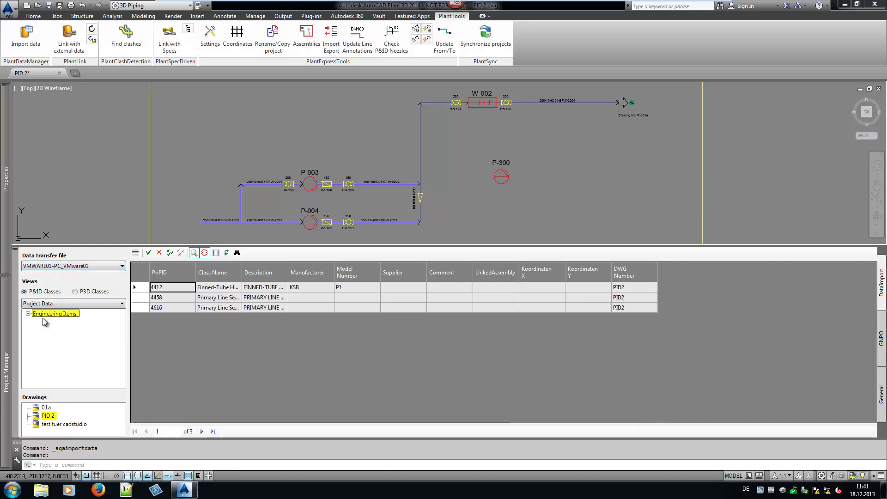
# Review Equipment, Lines and Heat Exchangers items, then apply and confirm the data update.
pyautogui.click(27, 314)
pyautogui.click(37, 321)
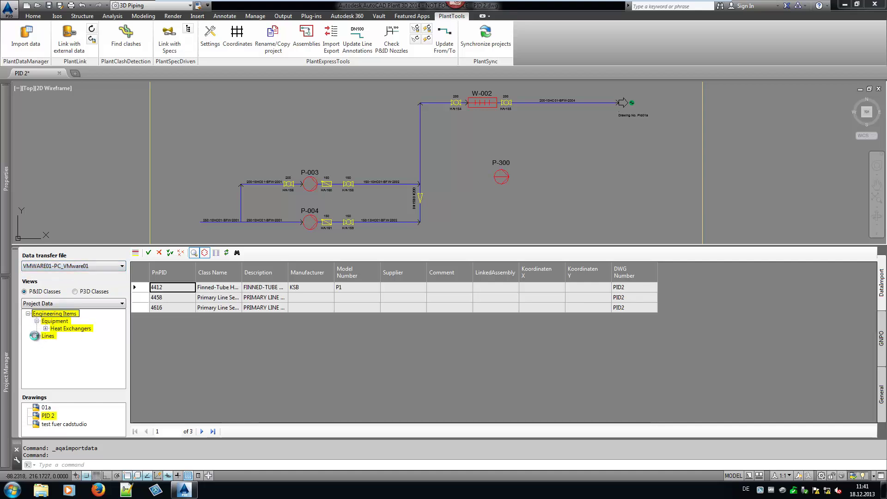
pyautogui.click(37, 336)
pyautogui.click(46, 328)
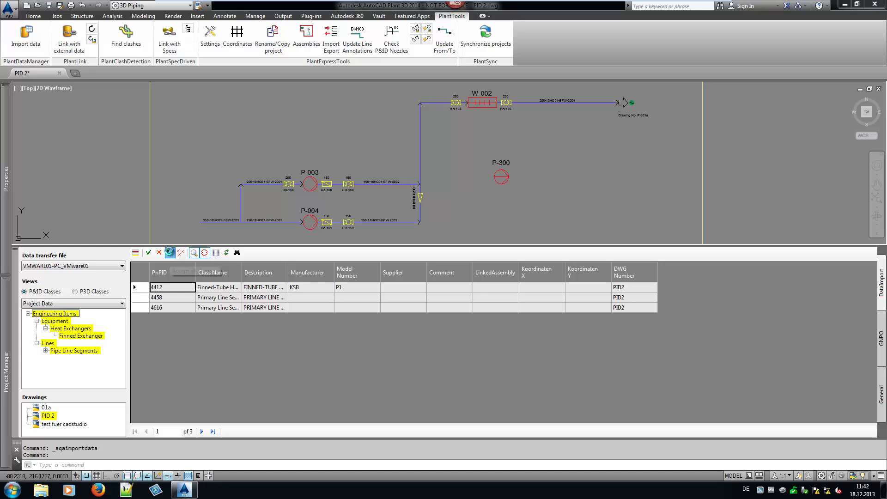
pyautogui.click(170, 252)
pyautogui.click(425, 256)
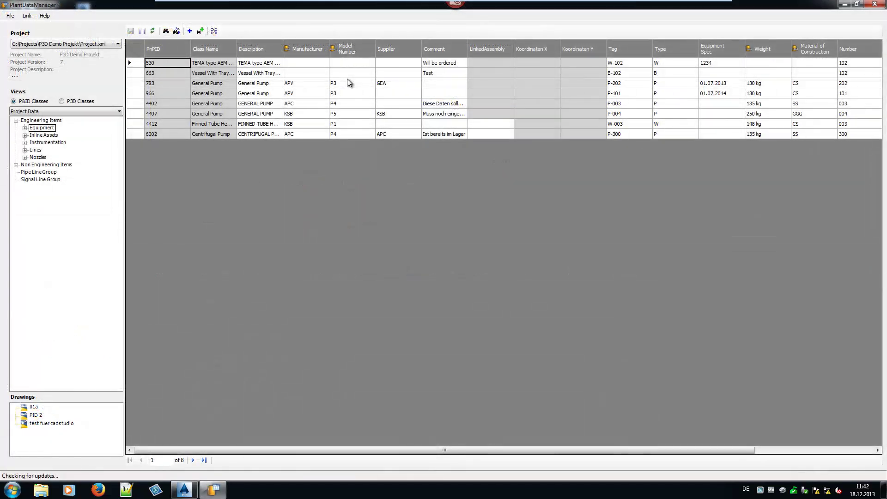
# Import catalog entry P2's values (KSB, model P2, 140 kg, SS) into object 663.
pyautogui.rightClick(348, 74)
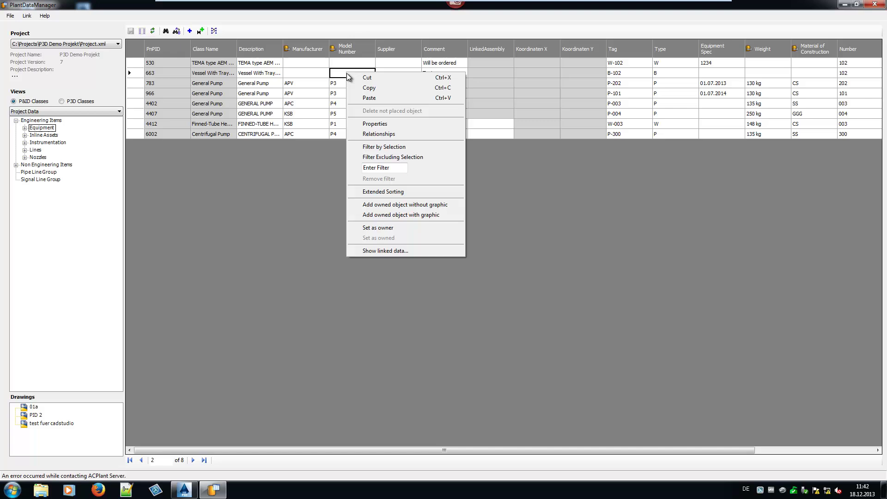
pyautogui.click(375, 251)
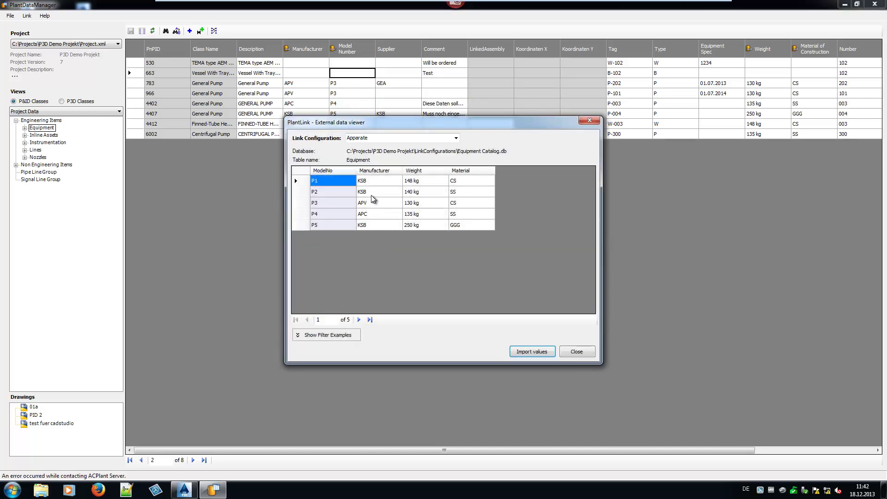
pyautogui.click(371, 193)
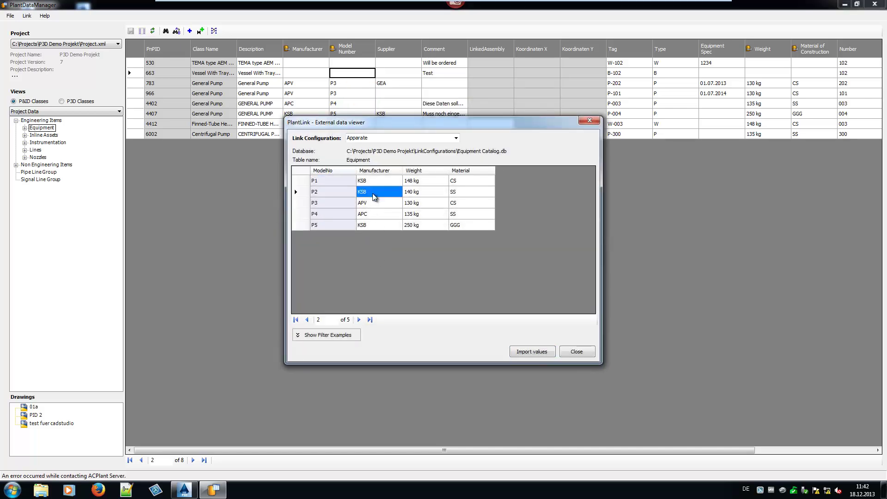
pyautogui.click(524, 353)
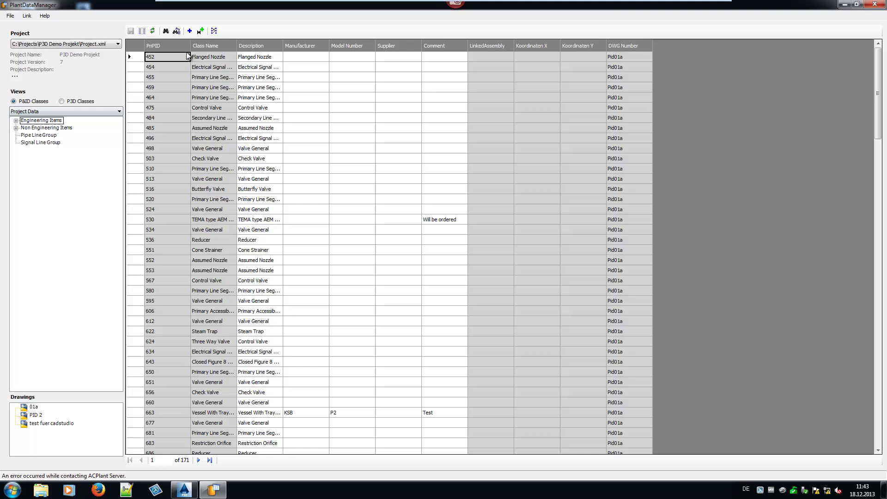
# Add a General Pump object with graphic, numbered 400, creating pump 2501 tagged P-400.
pyautogui.click(201, 31)
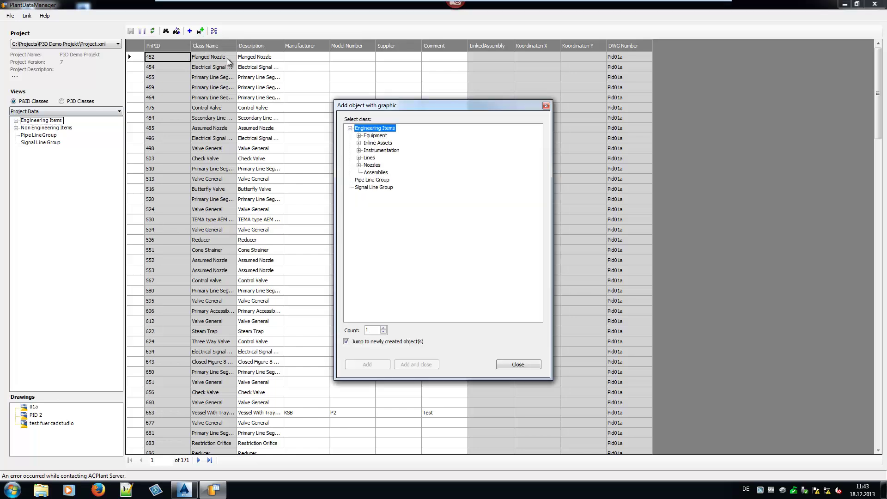
pyautogui.click(358, 135)
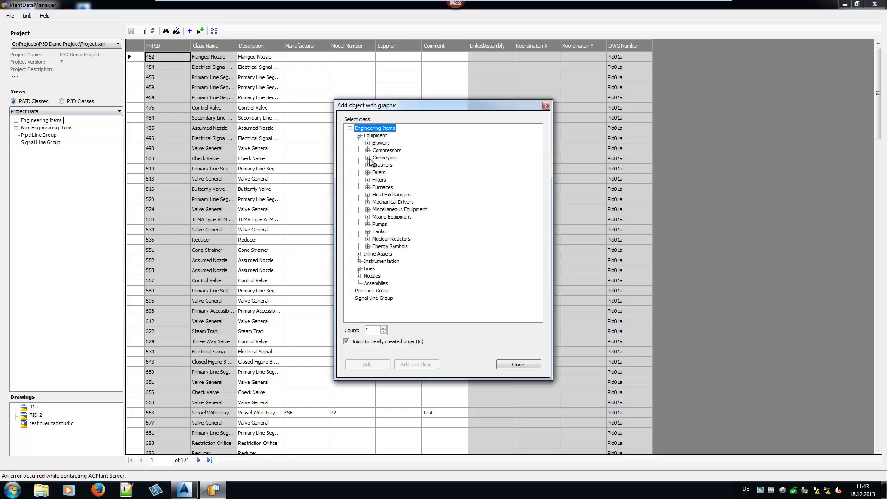
pyautogui.click(368, 224)
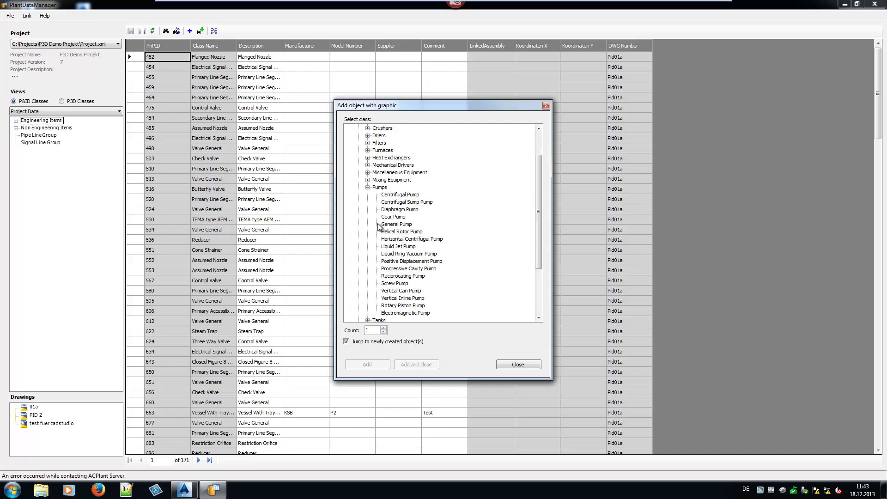
pyautogui.click(400, 226)
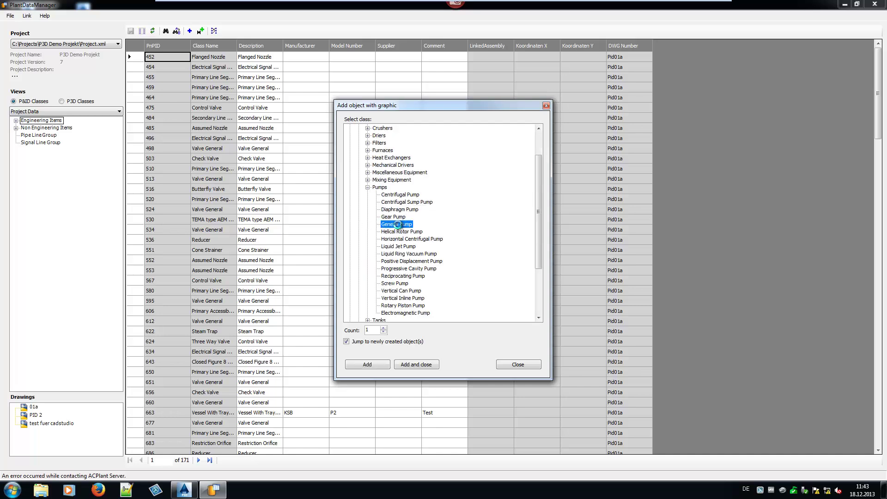
pyautogui.doubleClick(397, 225)
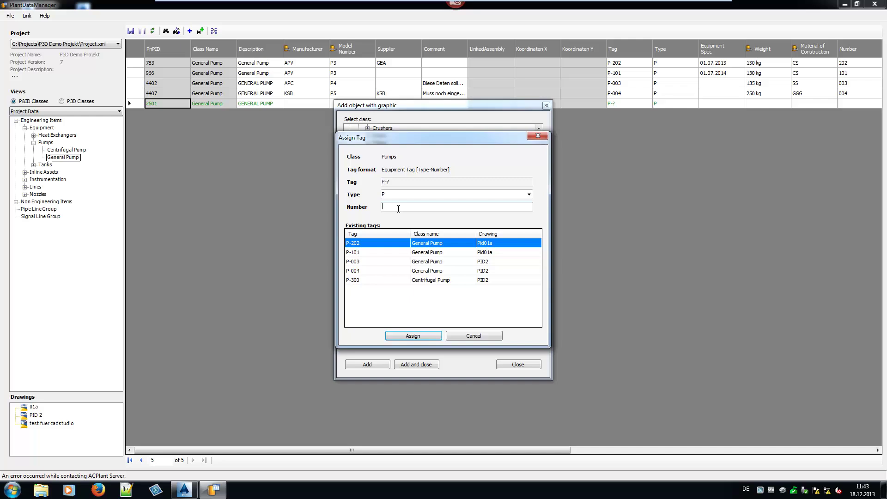
pyautogui.write('400')
pyautogui.click(411, 335)
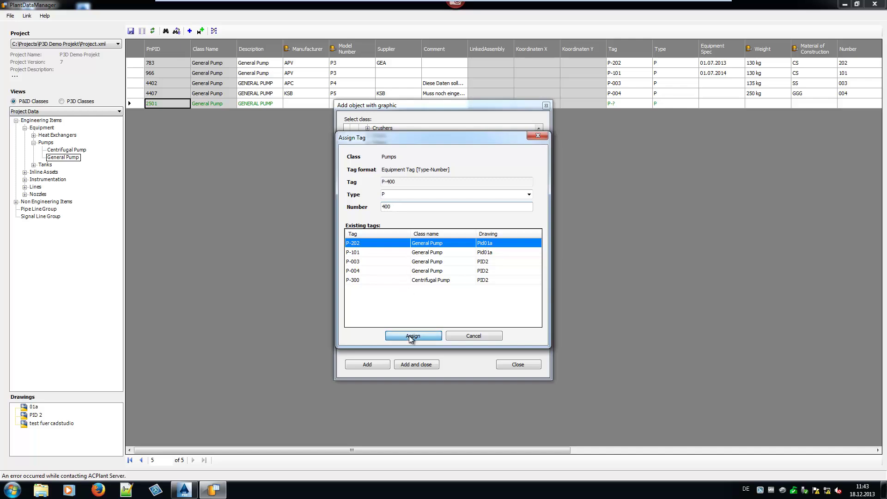
pyautogui.click(505, 368)
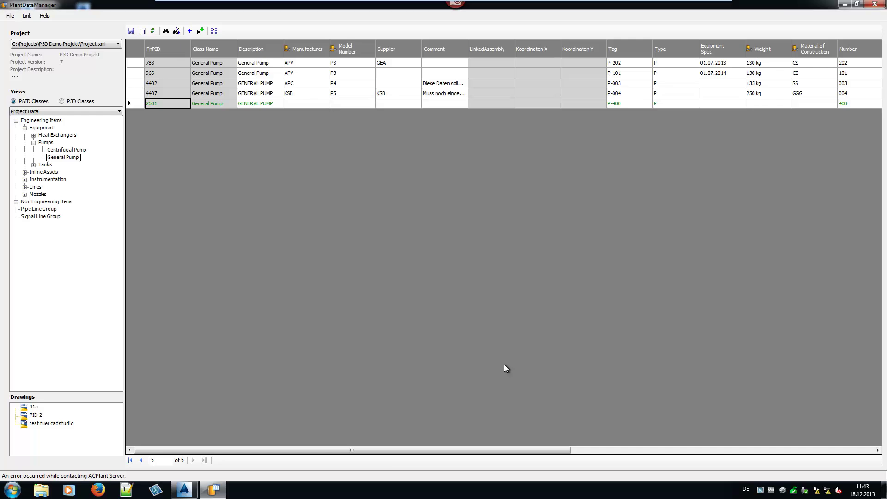
pyautogui.click(265, 104)
# Add an Electric Motor as an owned object of P-400, numbered 400 for tag M-400.
pyautogui.rightClick(267, 109)
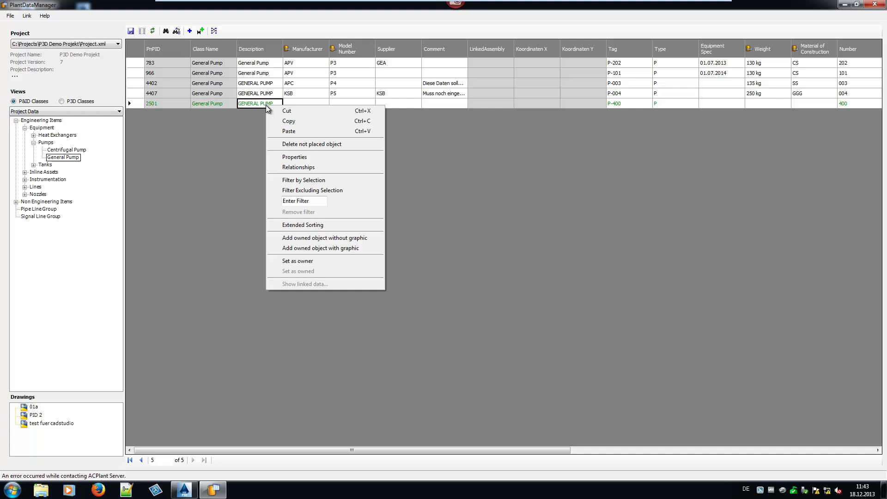
pyautogui.click(296, 248)
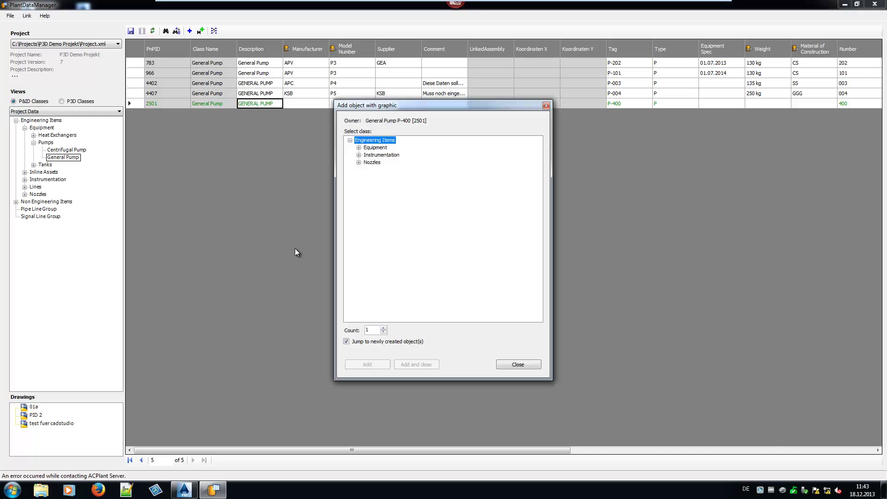
pyautogui.click(359, 147)
pyautogui.click(367, 155)
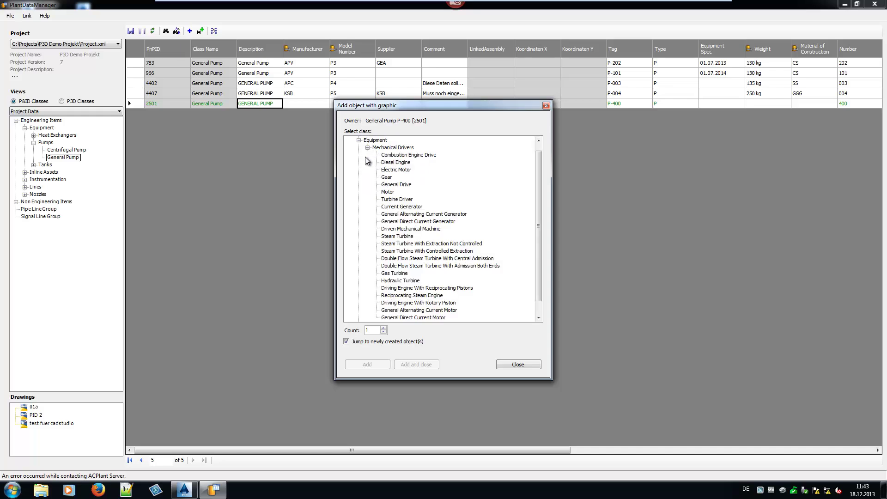
pyautogui.click(394, 171)
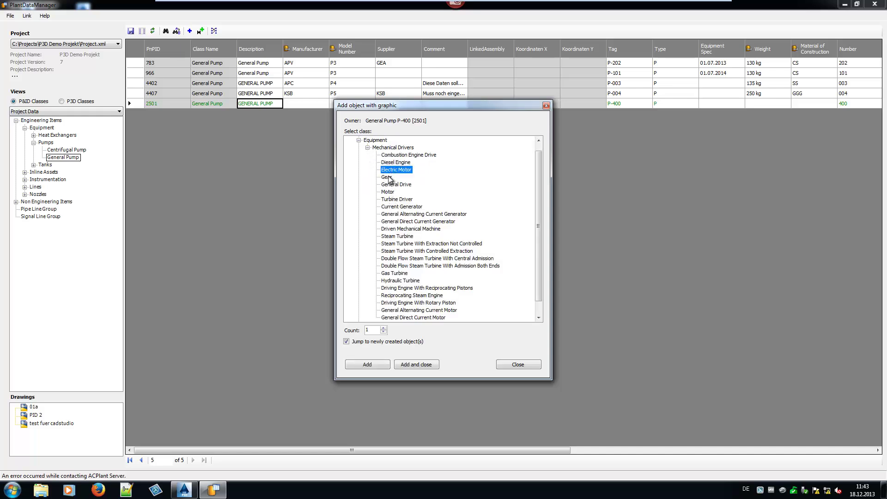
pyautogui.click(417, 366)
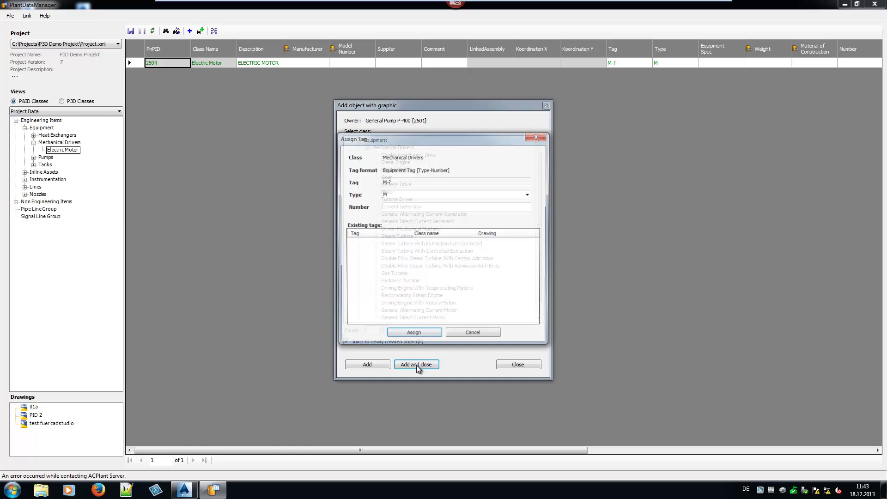
pyautogui.click(401, 206)
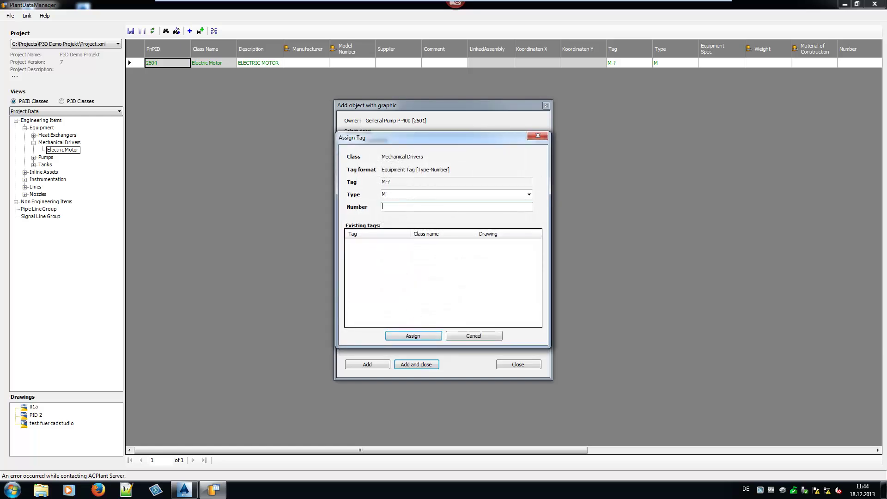
pyautogui.write('400')
pyautogui.click(413, 336)
pyautogui.rightClick(275, 65)
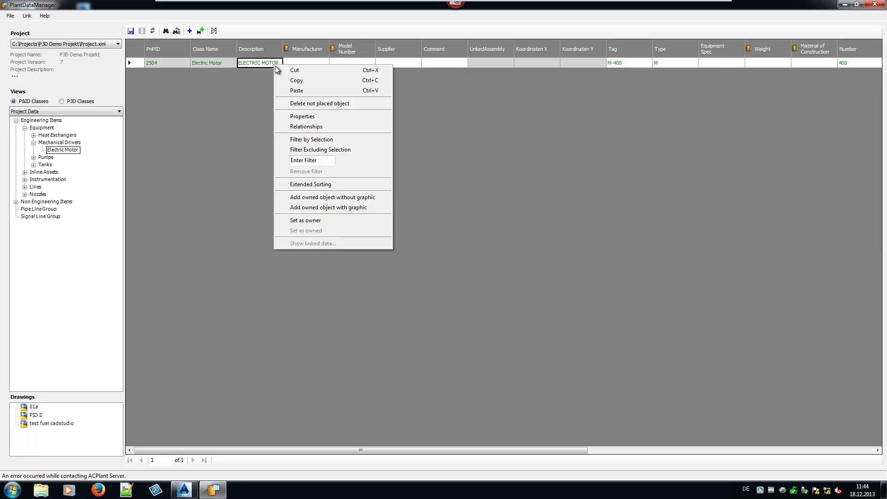
pyautogui.click(327, 208)
pyautogui.click(359, 147)
pyautogui.click(368, 156)
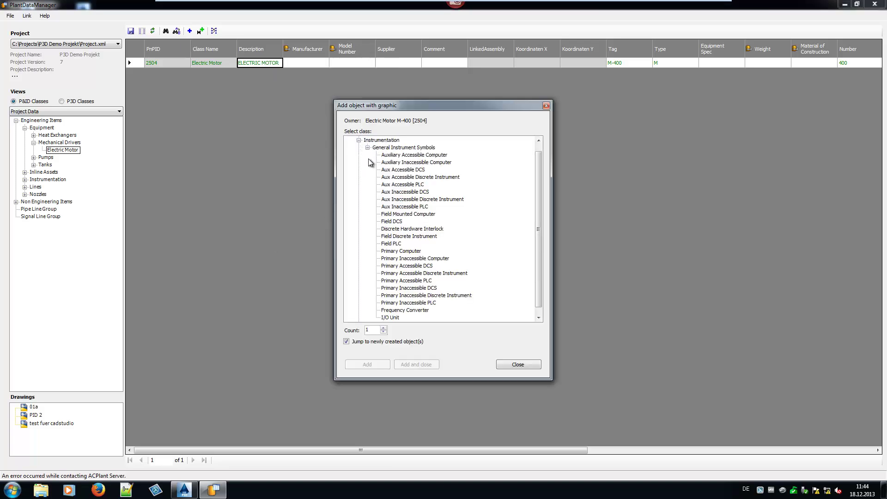
pyautogui.doubleClick(391, 222)
pyautogui.write('10')
pyautogui.press('Tab')
pyautogui.write('PIC')
pyautogui.press('Tab')
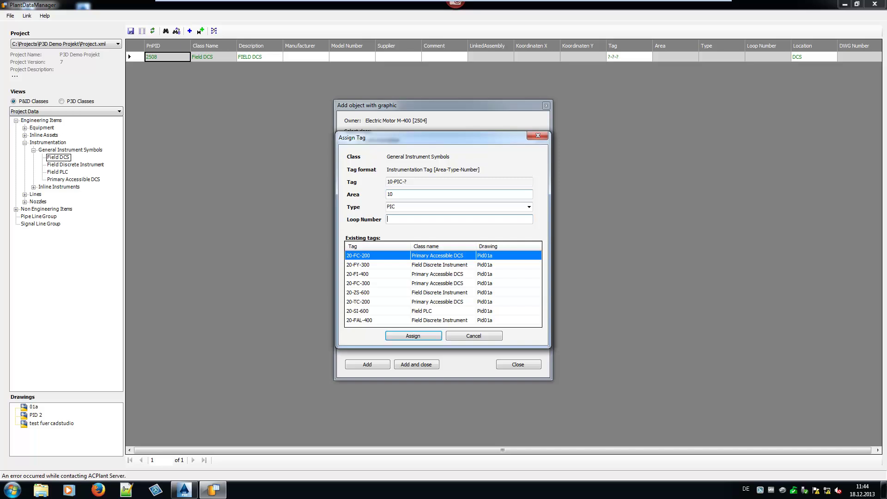
pyautogui.write('400')
pyautogui.press('Return')
pyautogui.click(502, 365)
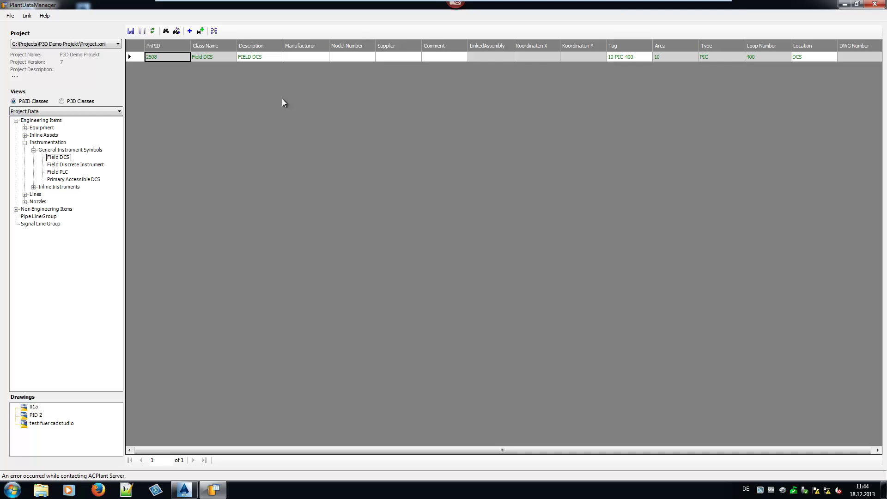
# Add a Frequency Converter tagged 10-FU-400 as an owned object of the Field DCS.
pyautogui.rightClick(265, 57)
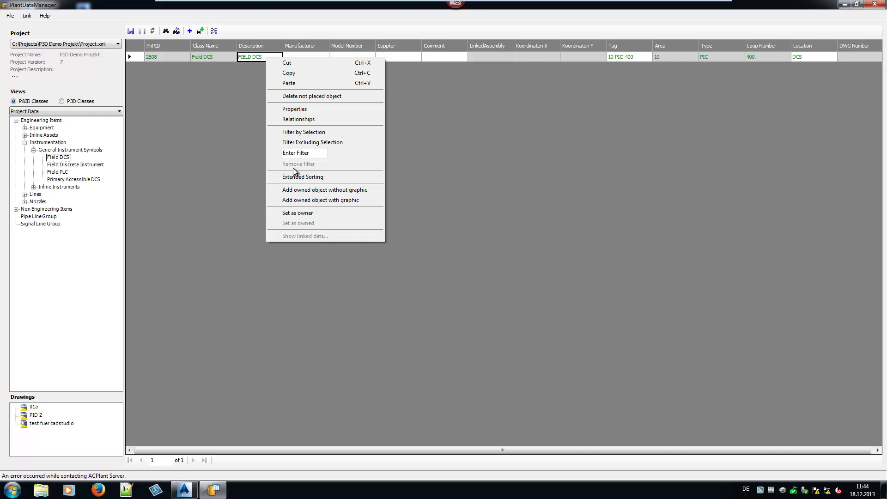
pyautogui.click(297, 190)
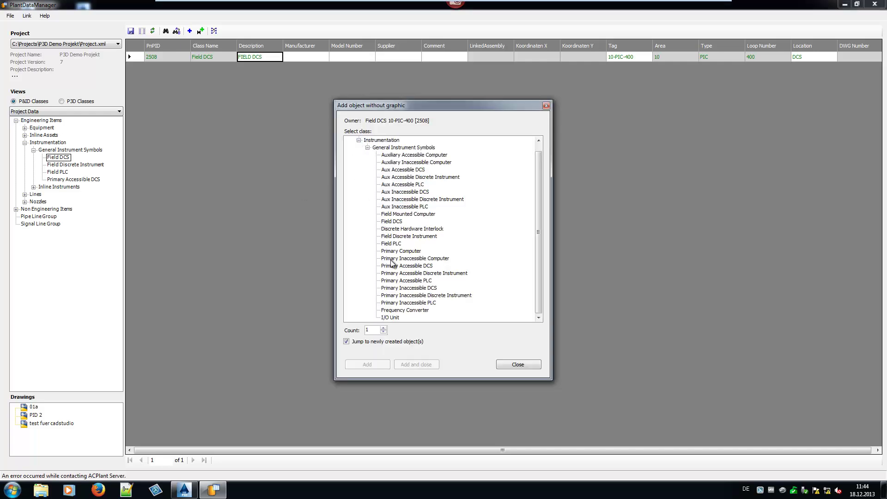
pyautogui.click(406, 310)
pyautogui.click(416, 364)
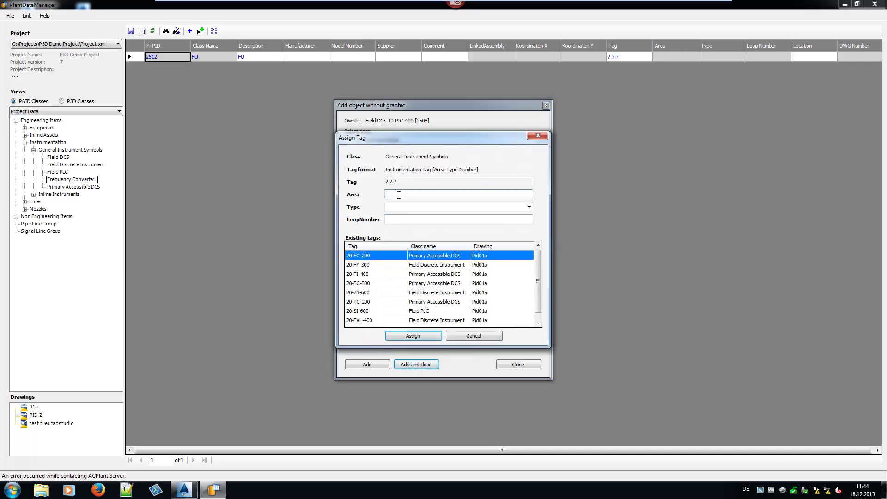
pyautogui.write('10-FU-400')
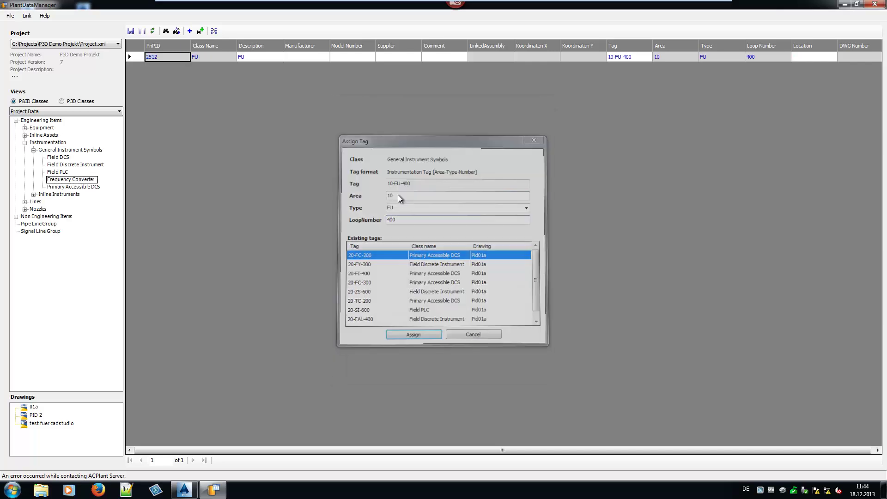
pyautogui.press('Return')
# Add an I/O Unit tagged 10-IO-400 owned by the frequency converter.
pyautogui.rightClick(262, 57)
pyautogui.click(315, 188)
pyautogui.click(358, 148)
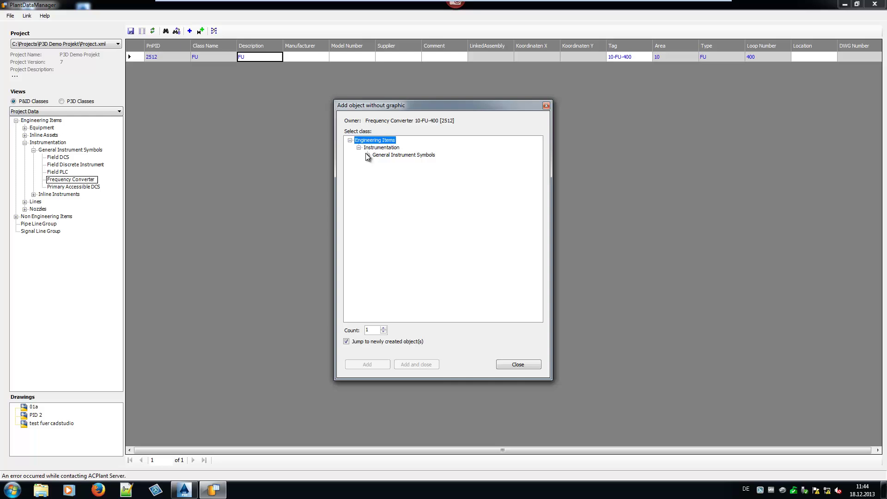
pyautogui.click(367, 155)
pyautogui.click(391, 318)
pyautogui.click(417, 364)
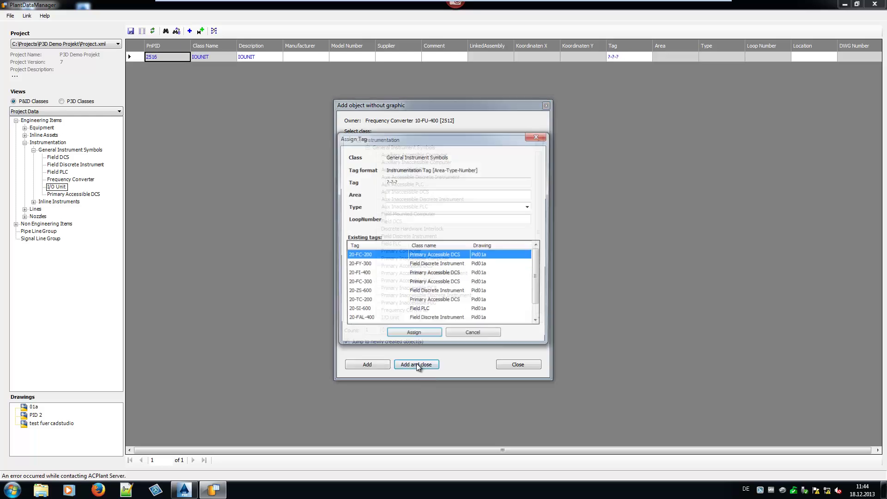
pyautogui.write('10')
pyautogui.press('Tab')
pyautogui.write('IO')
pyautogui.press('Tab')
pyautogui.write('400')
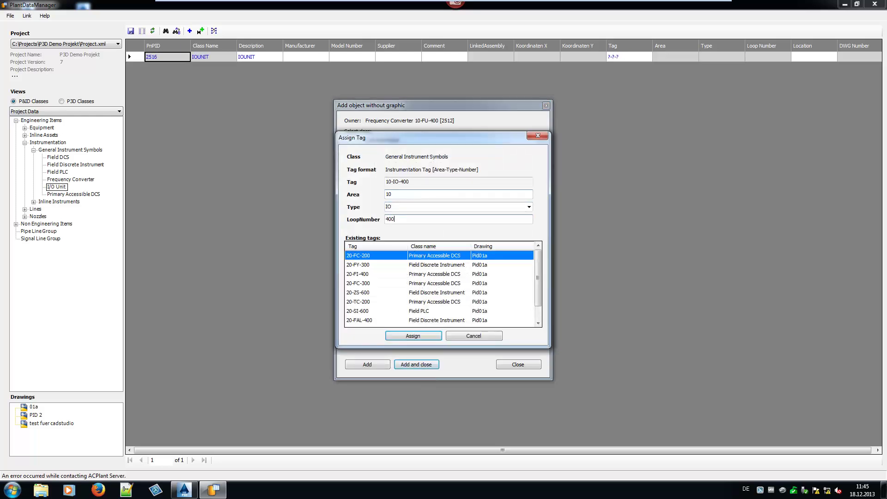
pyautogui.click(403, 334)
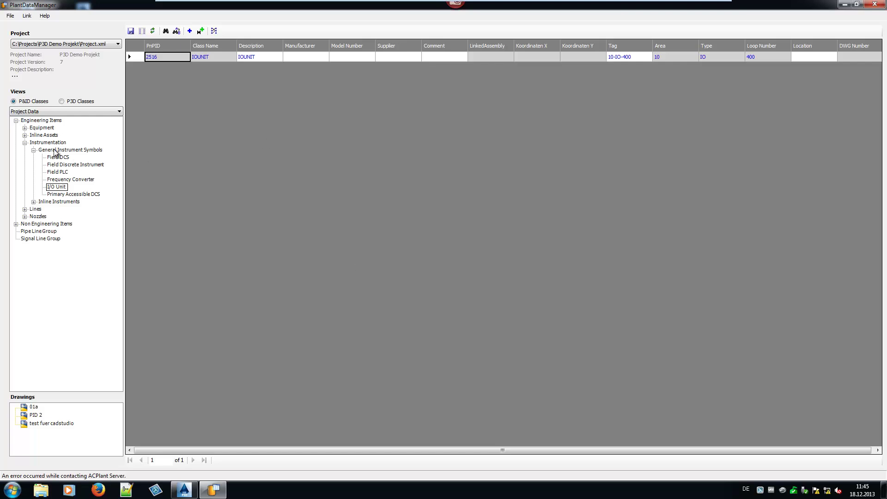
# Open P-400's Relationships and expand M-400, 10-PIC-400 and 10-FU-400 to reveal 10-IO-400.
pyautogui.click(42, 128)
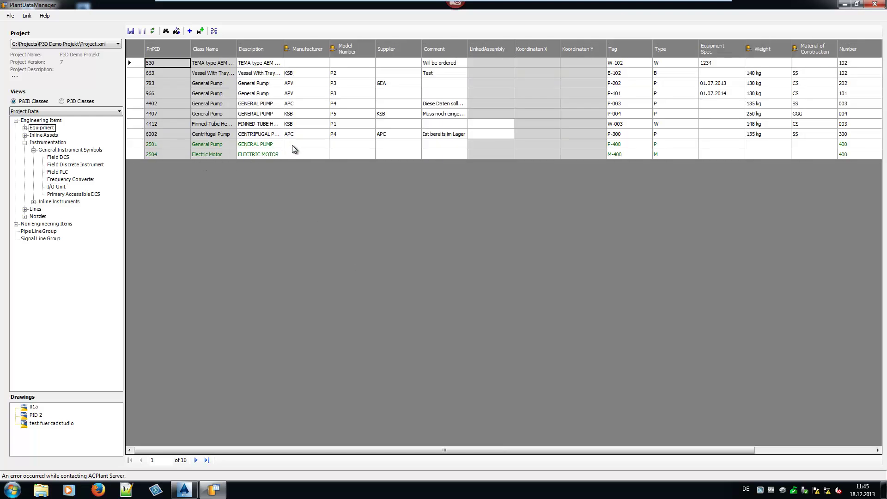
pyautogui.rightClick(297, 147)
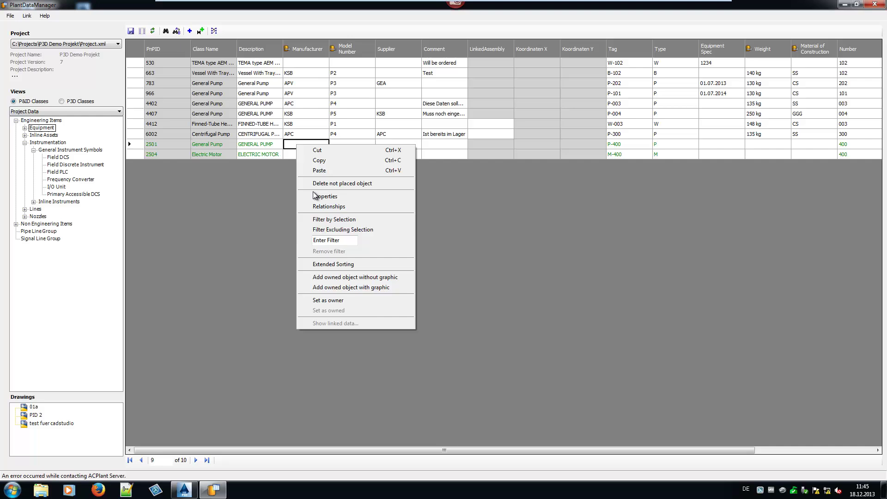
pyautogui.click(323, 207)
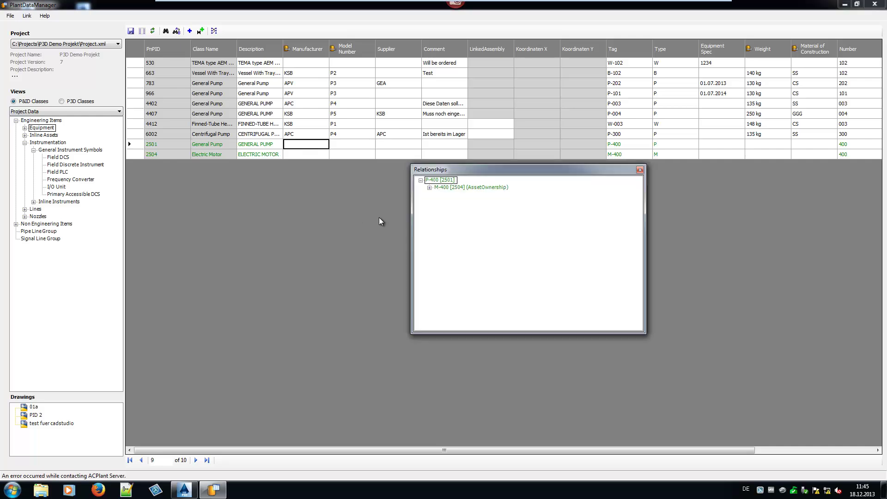
pyautogui.click(429, 187)
pyautogui.click(438, 195)
pyautogui.click(446, 202)
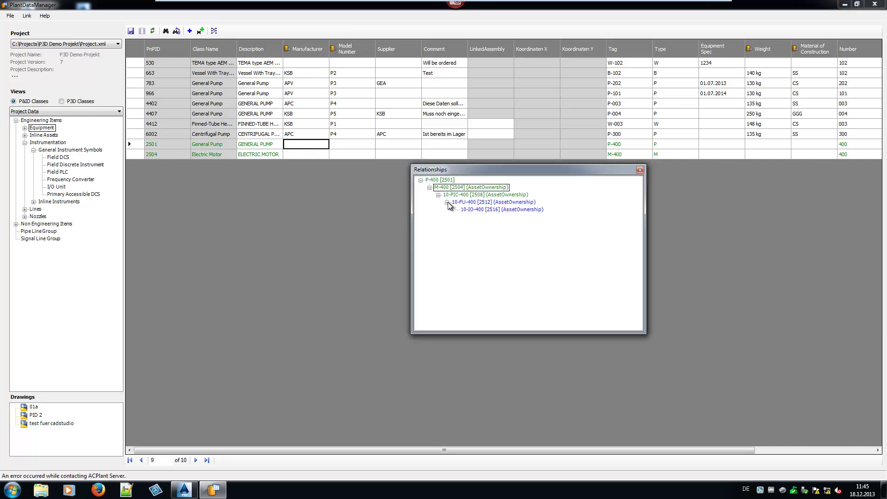
pyautogui.click(466, 203)
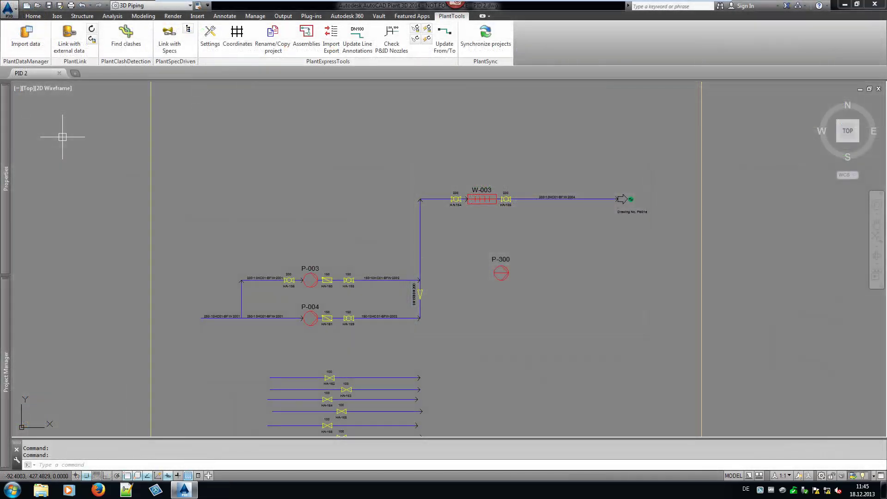
# Show the unplaced General Pump 2501, Electric Motor 2504 and Field DCS 2508 in the import panel.
pyautogui.click(25, 37)
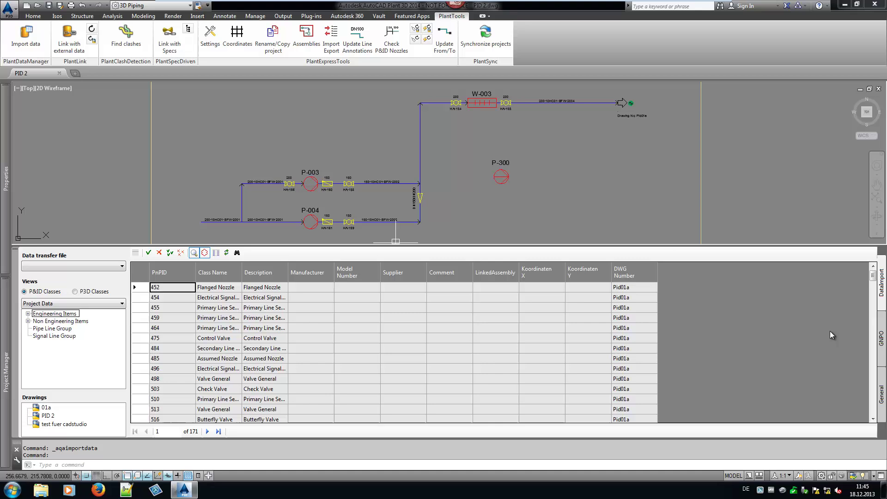
pyautogui.click(881, 335)
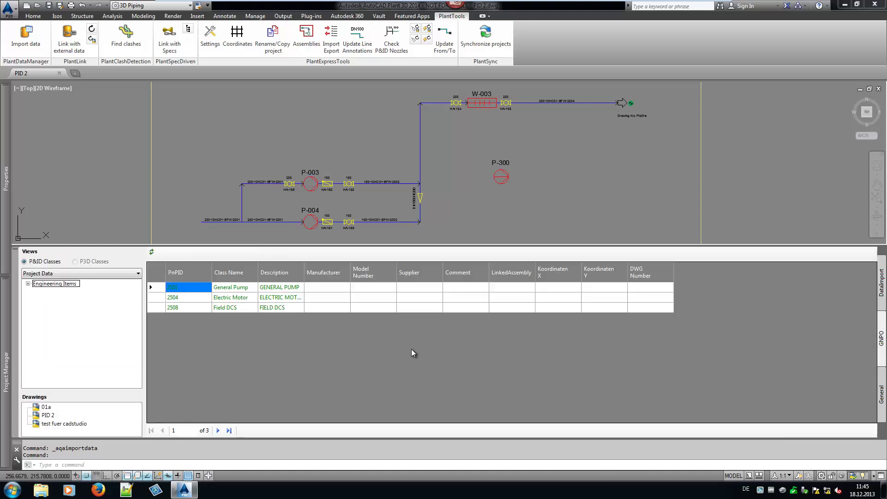
# Place General Pump P-400 right of P-300 with the default rotation.
pyautogui.rightClick(286, 288)
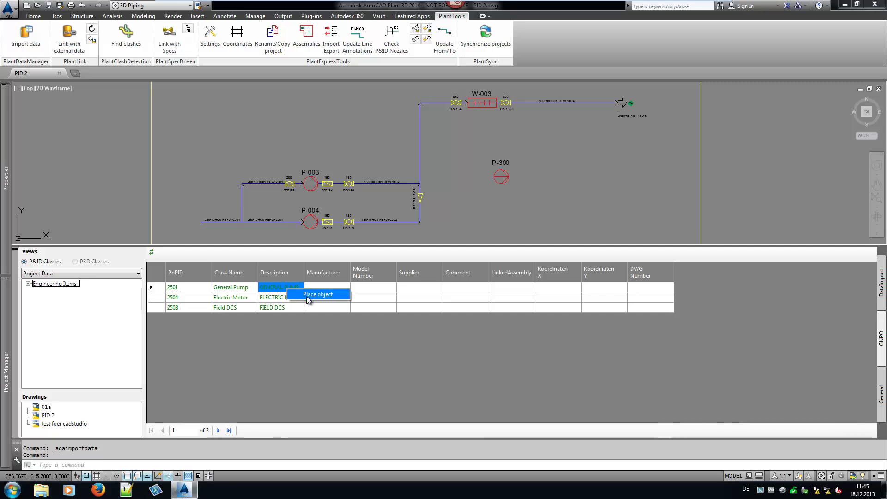
pyautogui.click(308, 295)
pyautogui.scroll(4, 574, 191)
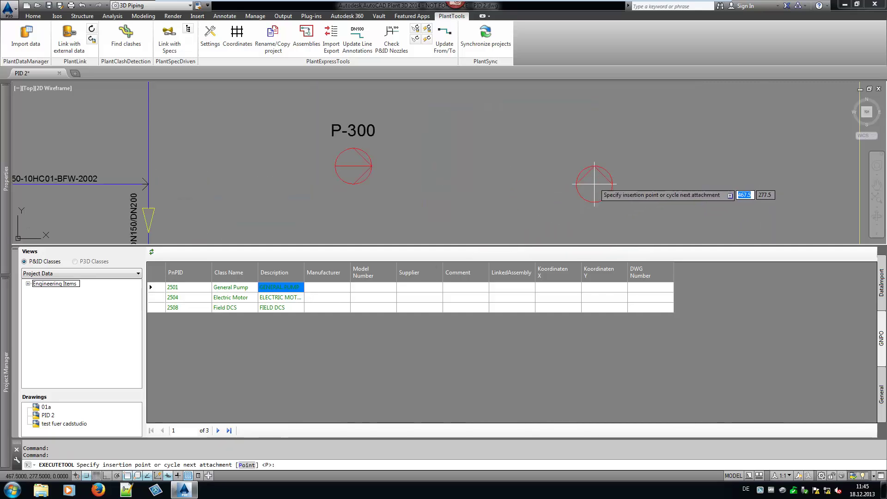
pyautogui.click(576, 166)
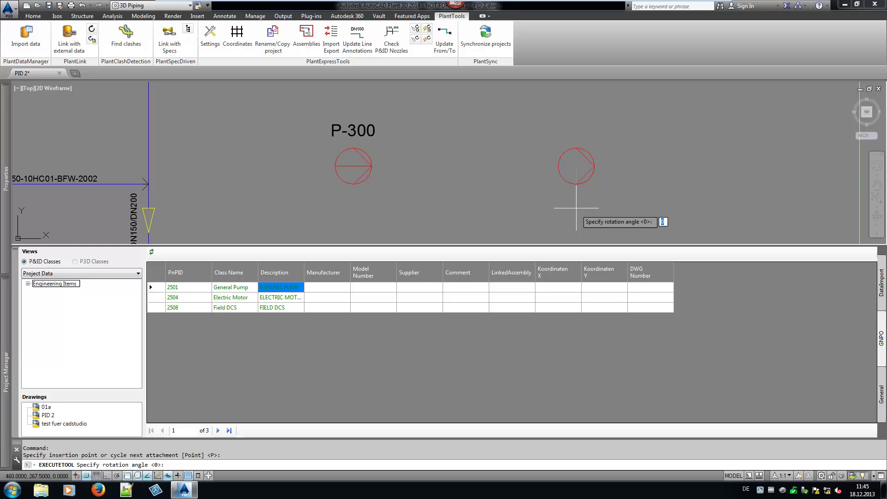
pyautogui.press('Return')
# Add the P-400 tag annotation above the pump.
pyautogui.click(588, 182)
pyautogui.rightClick(589, 184)
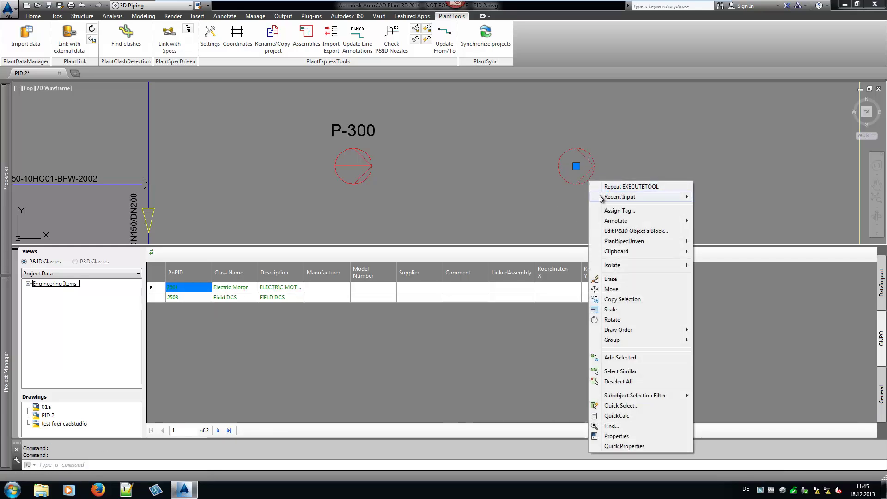
pyautogui.moveTo(679, 221)
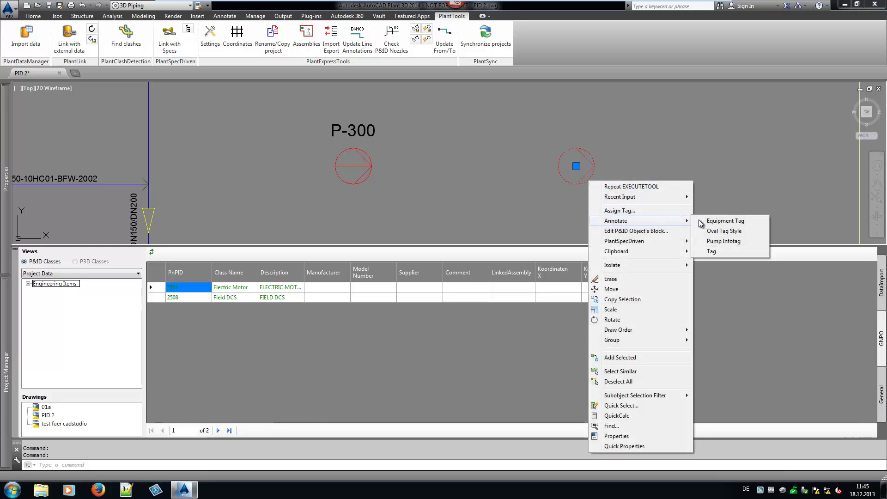
pyautogui.click(711, 250)
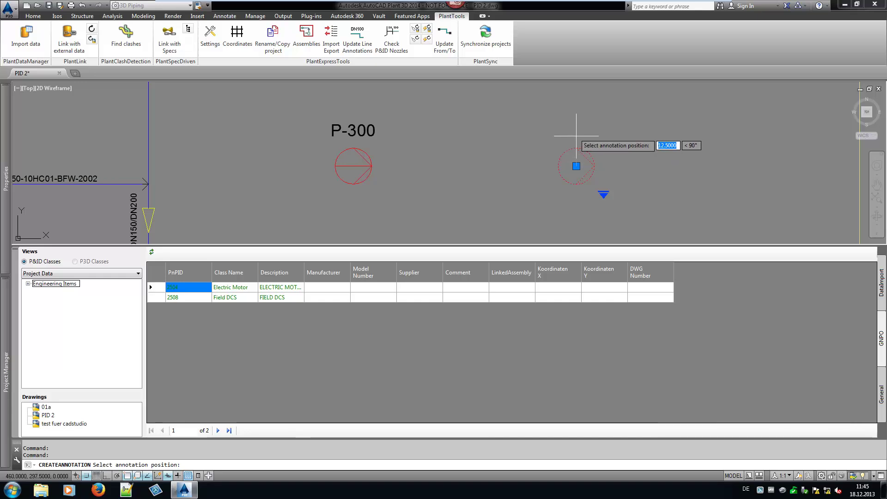
pyautogui.click(576, 136)
# Place Electric Motor M-400 below the pump and tag it M-400.
pyautogui.moveTo(294, 297); pyautogui.dragTo(575, 199)
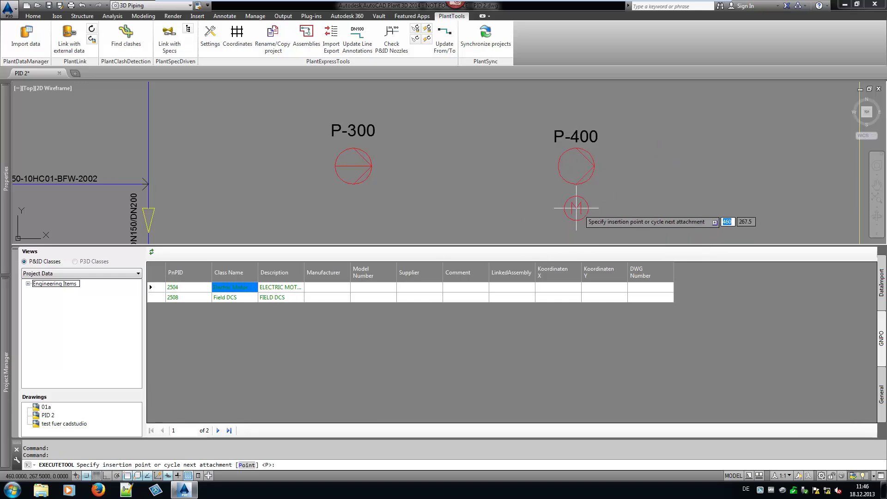
pyautogui.click(576, 208)
pyautogui.rightClick(589, 209)
pyautogui.moveTo(679, 248)
pyautogui.click(711, 279)
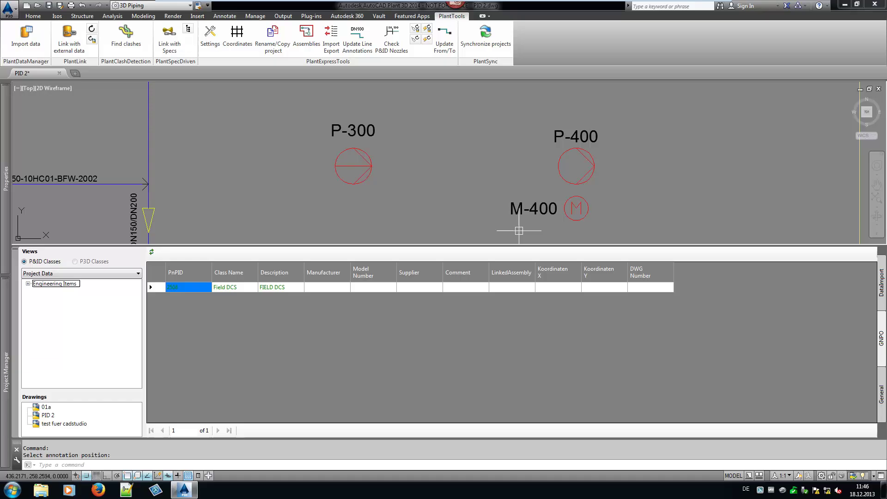